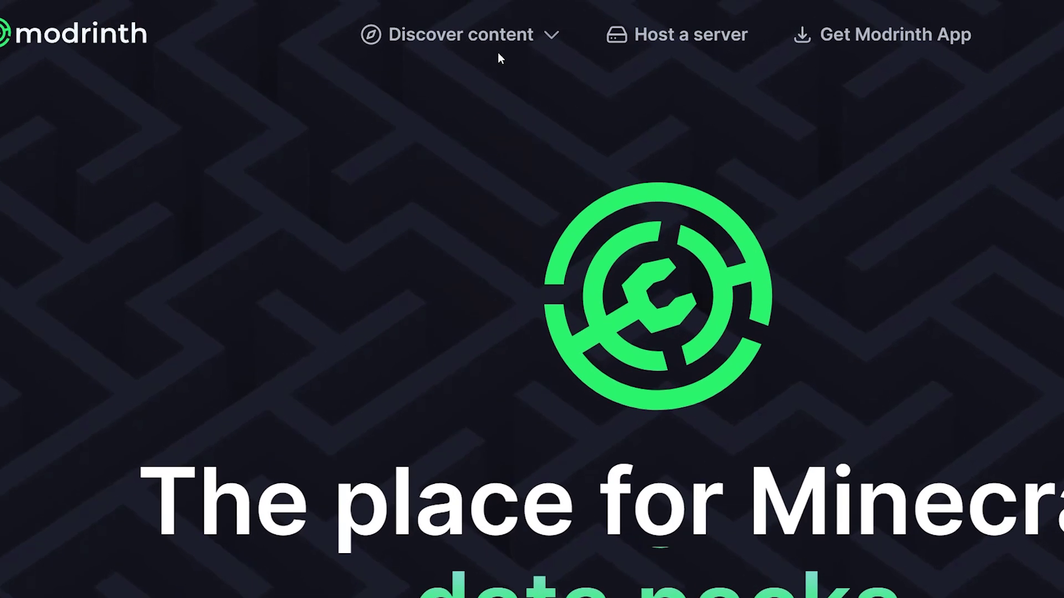
Open the Discover content dropdown on Modrinth's home page
left_click(387, 22)
Open Xaero's Minimap from the mods list and highlight its Fabric, Forge, NeoForge and Quilt platforms
left_click(488, 123)
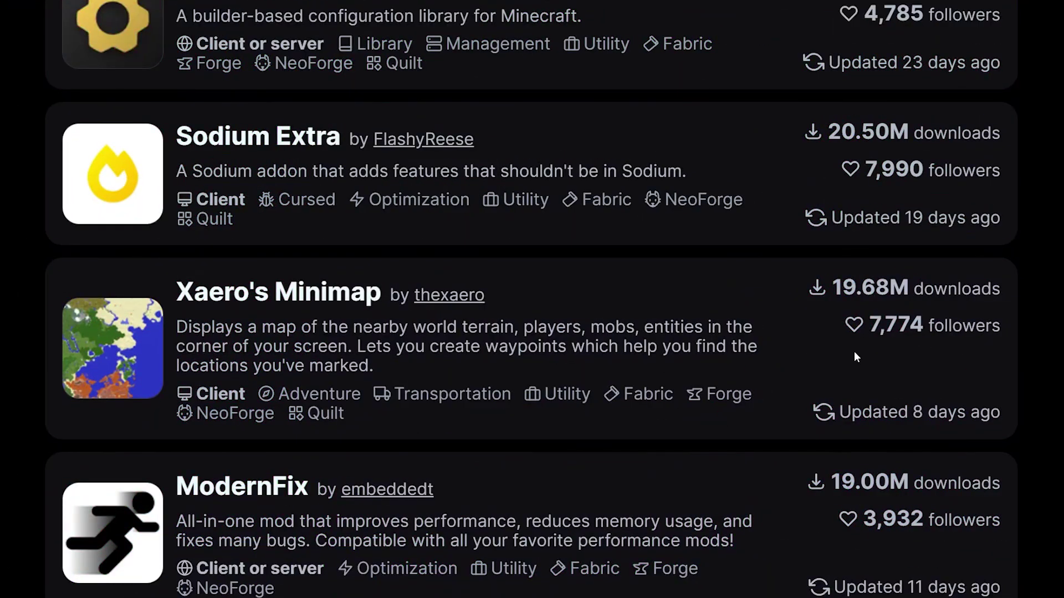
left_click(133, 321)
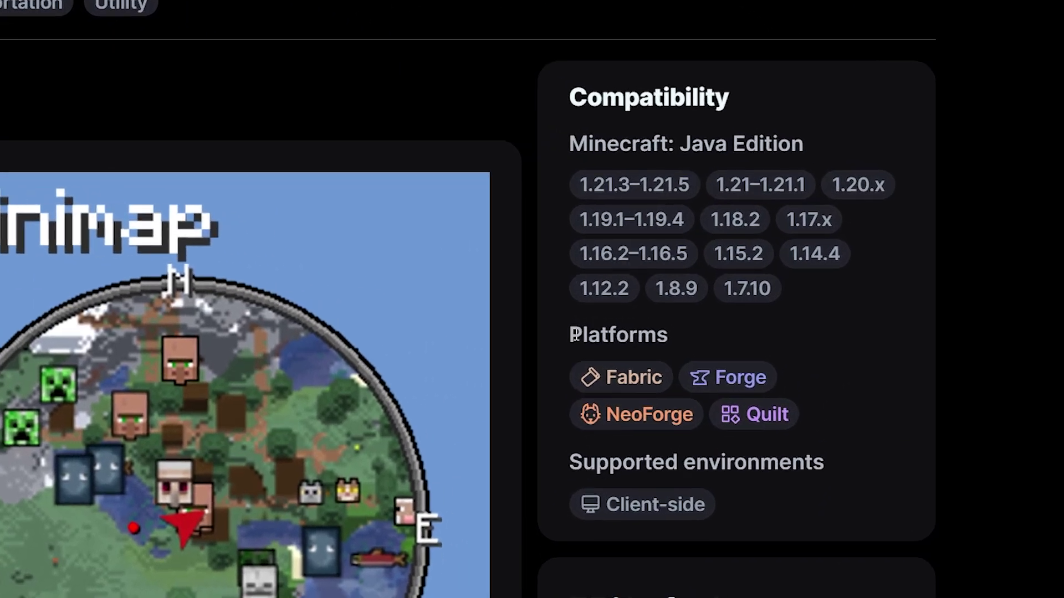
left_click_drag(791, 324, 932, 371)
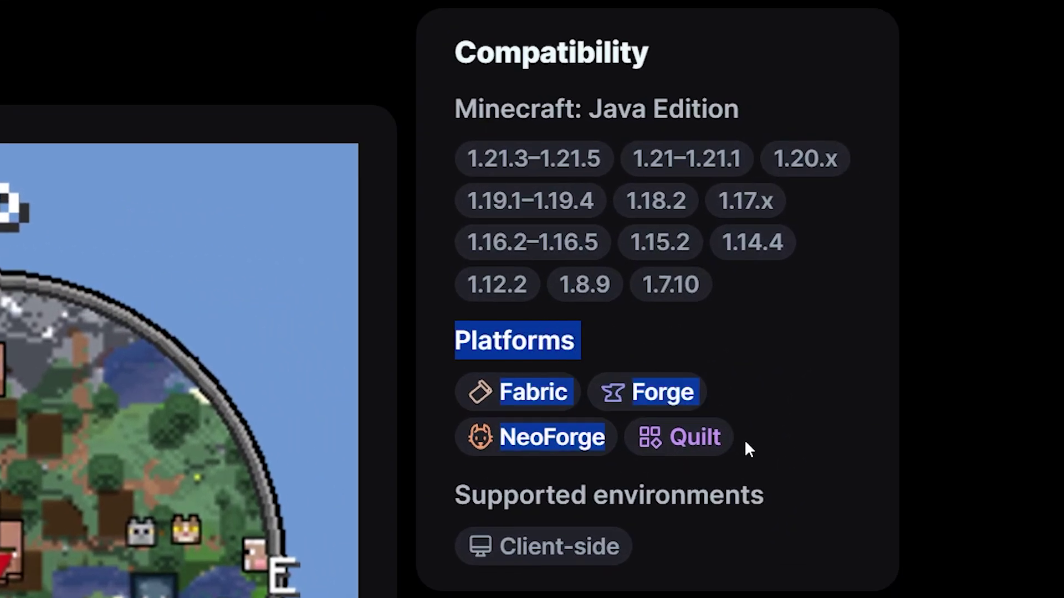
left_click(746, 440)
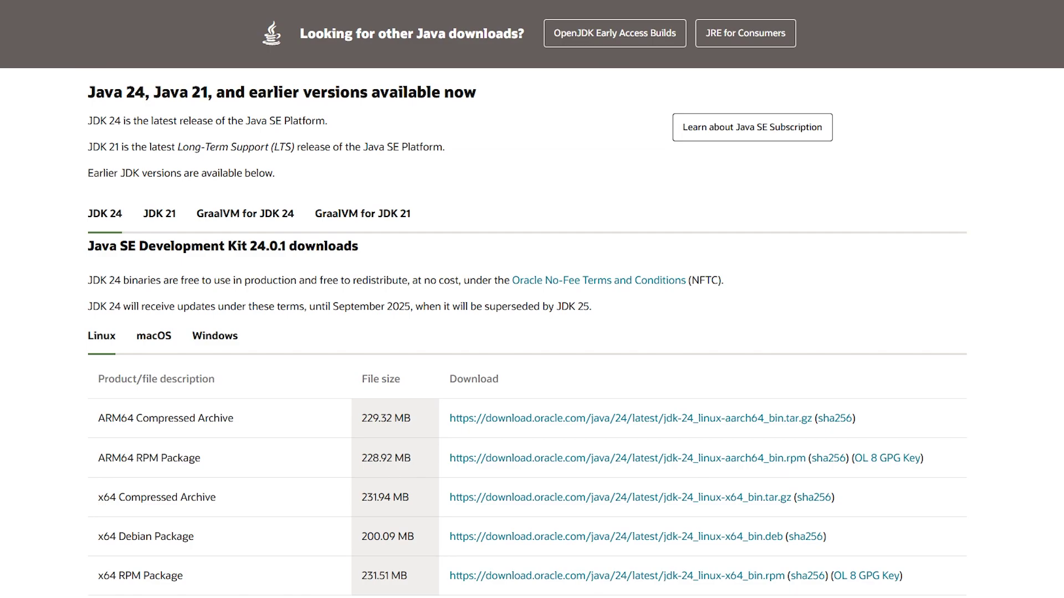
Show the JDK 24 Windows downloads and highlight the x64 Installer link
scroll(176, 32, "down", 3)
left_click(222, 178)
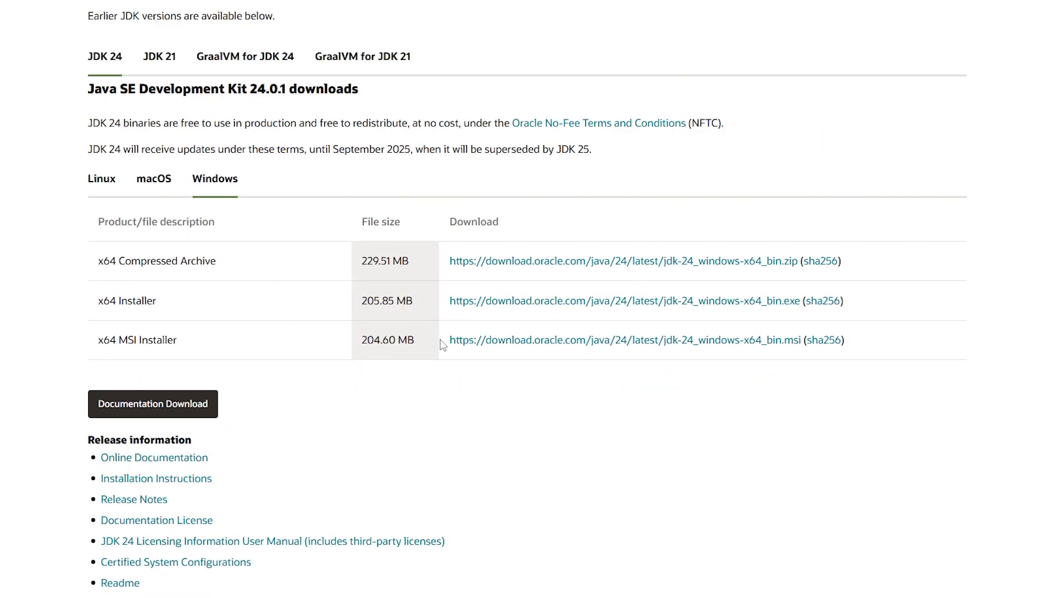
left_click_drag(294, 305, 875, 305)
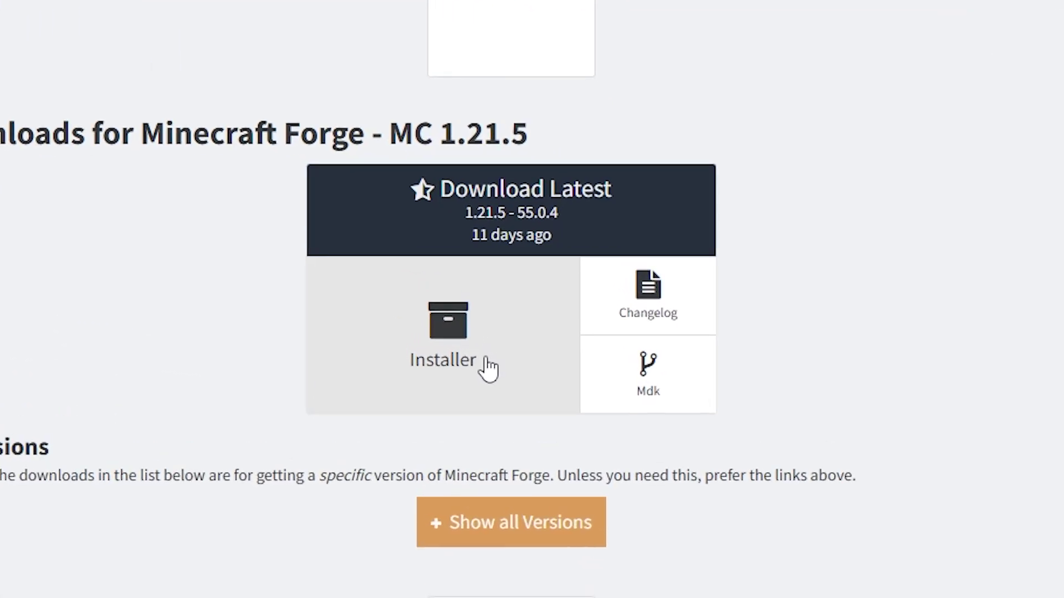
Download forge-1.21.5-55.0.4-installer.jar from the Latest MC 1.21.5 Installer link
left_click(488, 366)
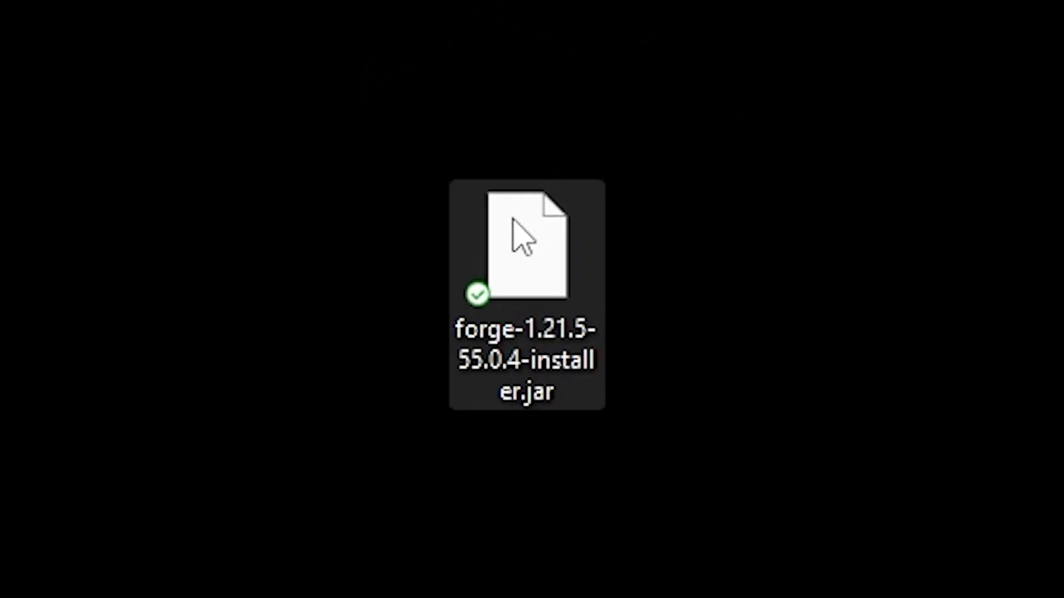
Run the Forge jar and install the 1.21.5-forge-55.0.4 client with the default settings
double_click(527, 263)
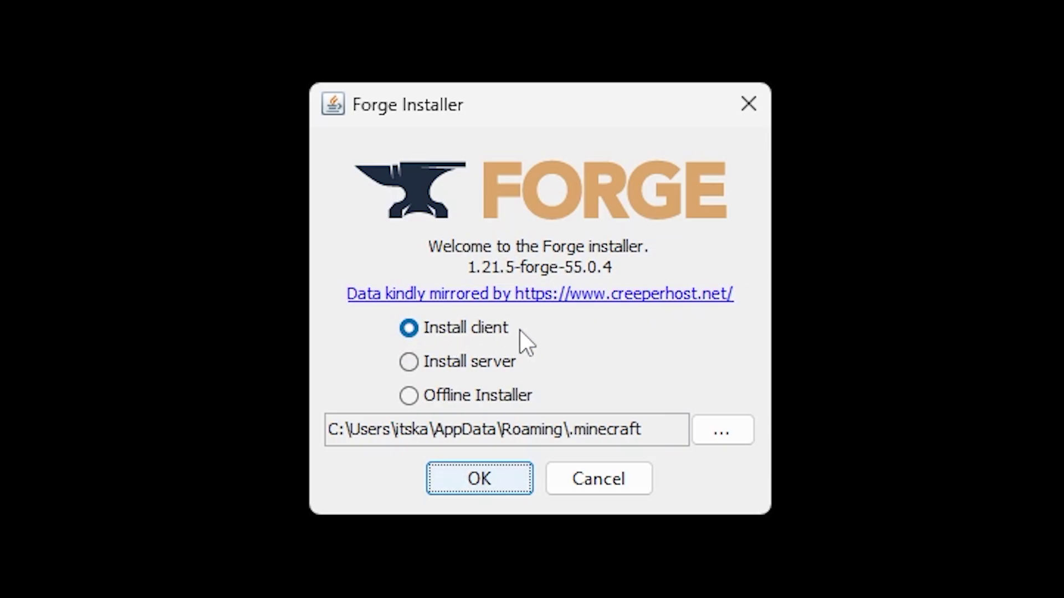
left_click(475, 481)
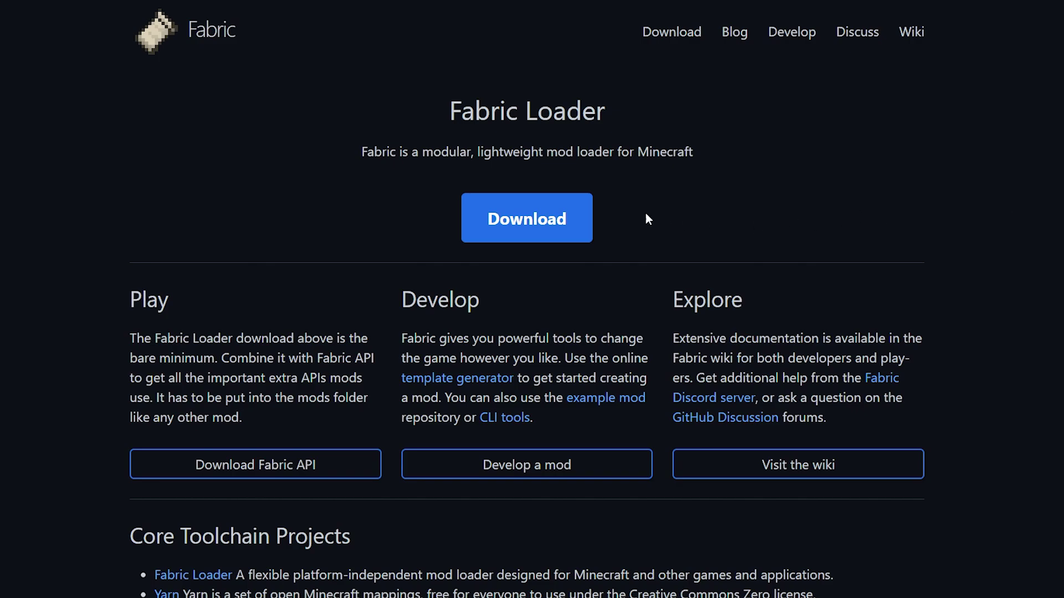
Download fabric-installer-1.0.3.exe from the Fabric page and launch it
left_click(550, 219)
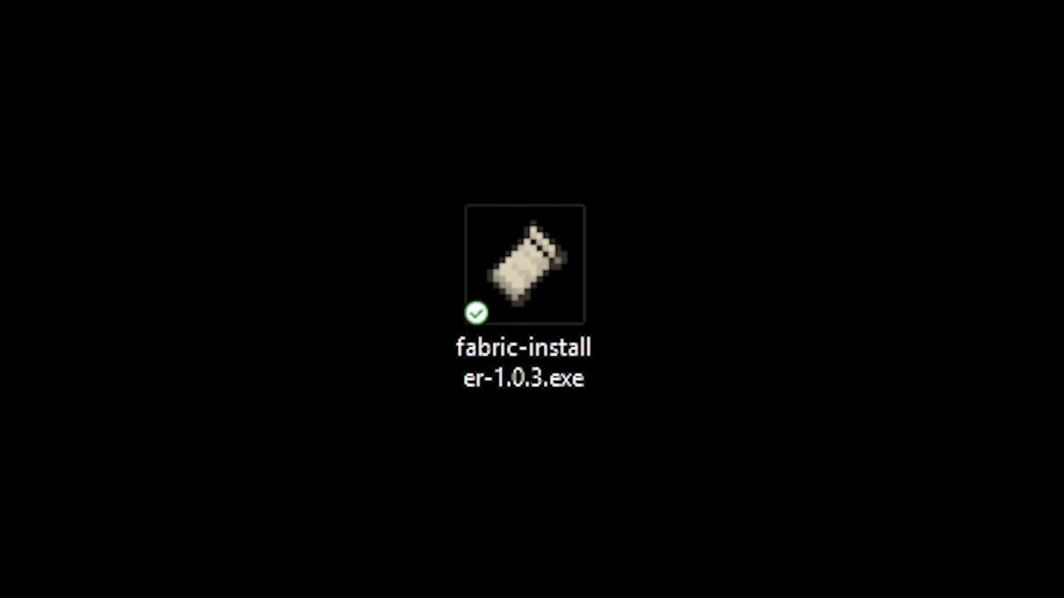
double_click(530, 270)
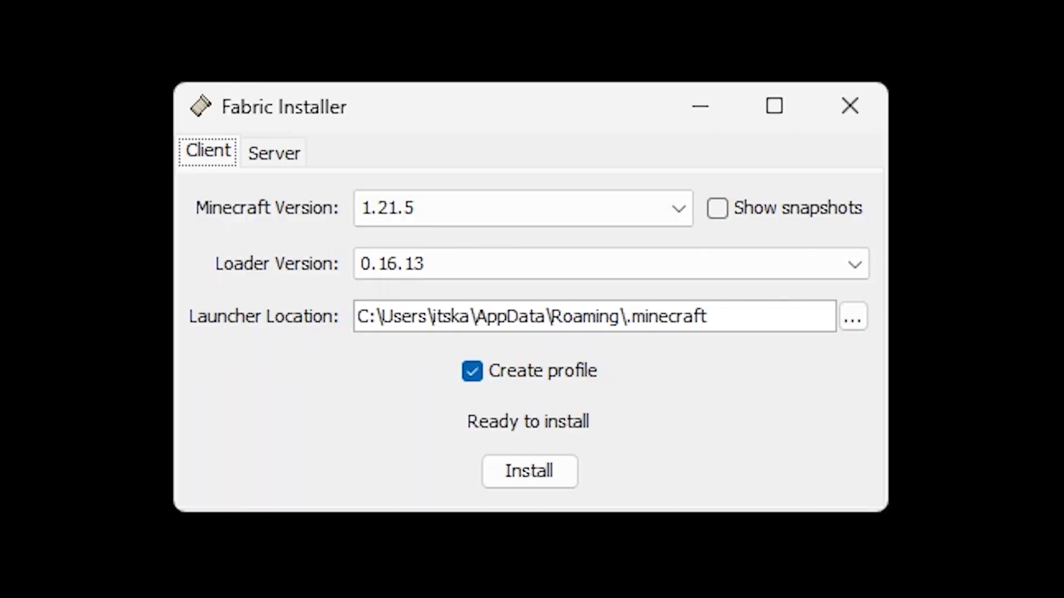
Keep Minecraft 1.21.5 and loader 0.16.13 after checking both lists, then install with a profile
left_click(418, 203)
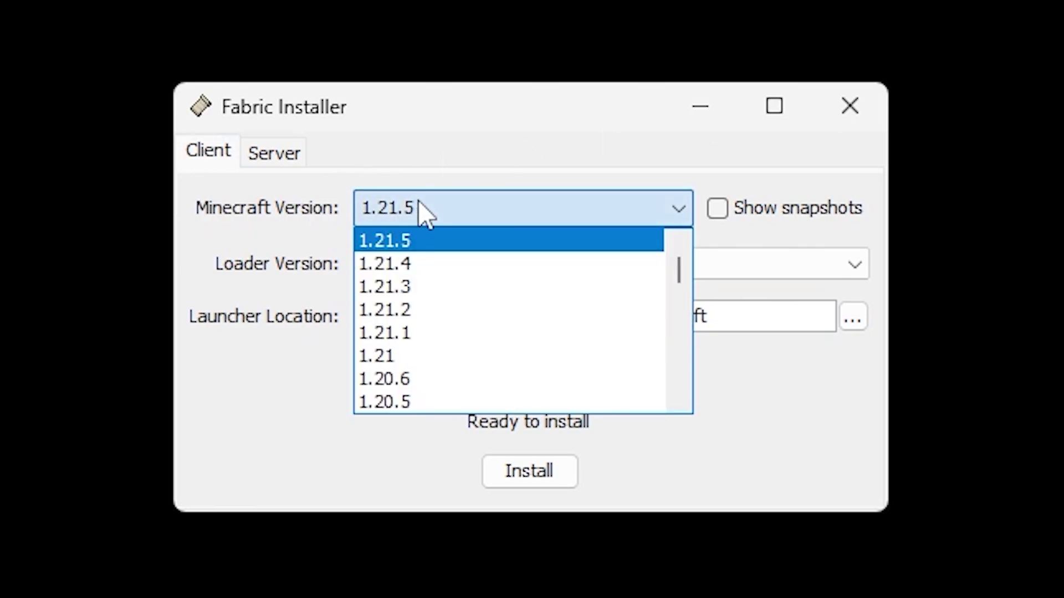
left_click(381, 256)
left_click(256, 244)
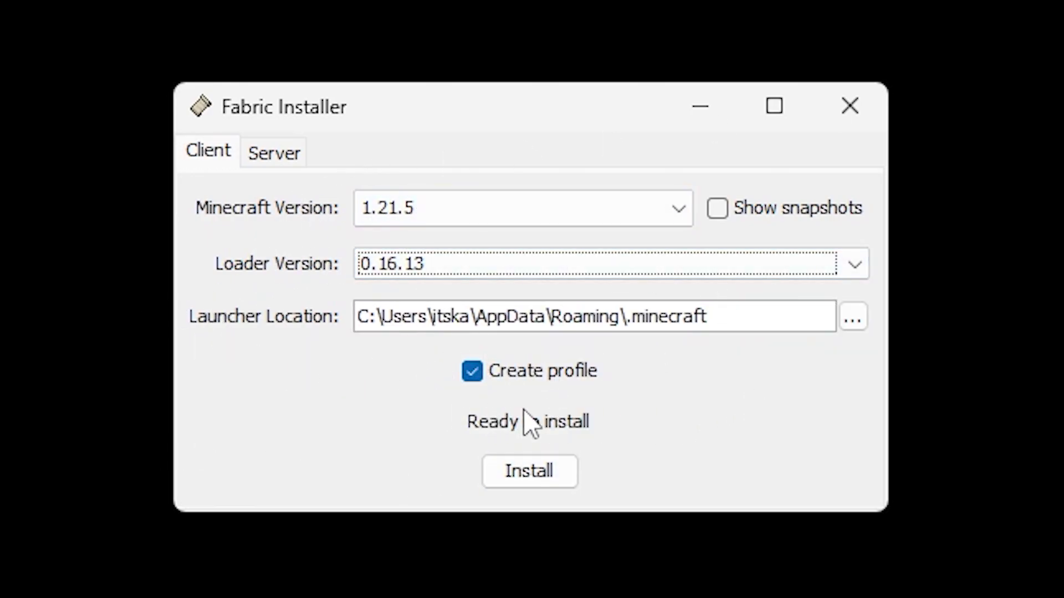
left_click(548, 494)
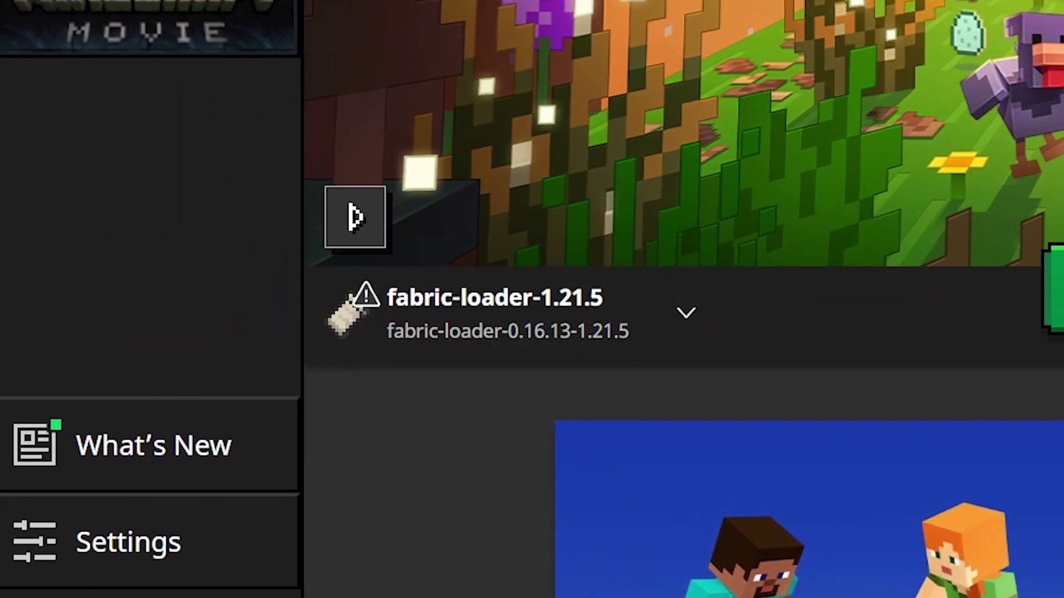
Check the fabric-loader-1.21.5 entry in the Minecraft Launcher's installations
mouse_move(471, 349)
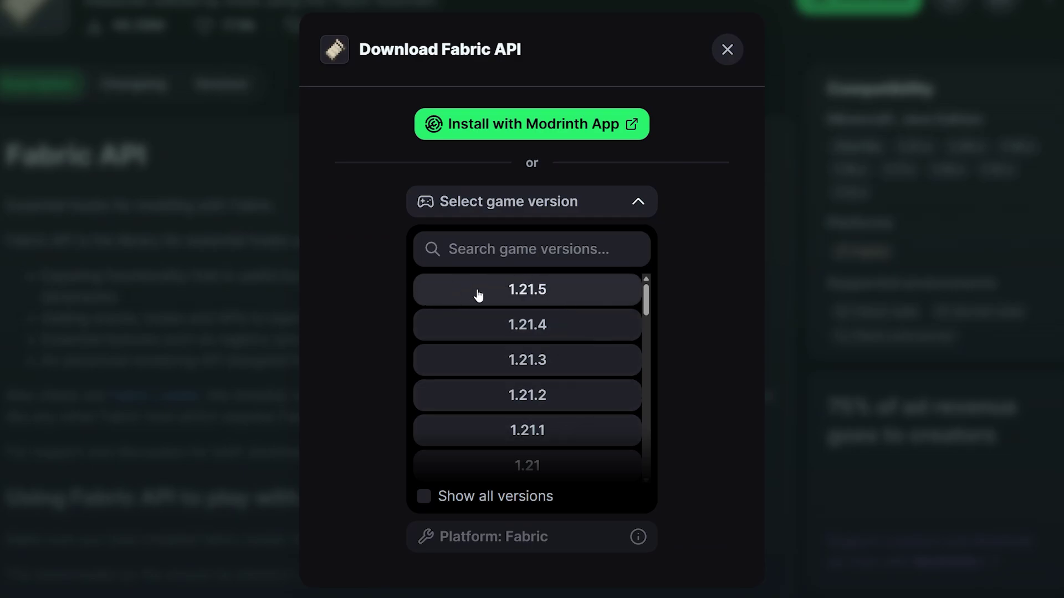
Select game version 1.21.5 and download the Fabric API 0.120.0+1.21.5 file
left_click(460, 293)
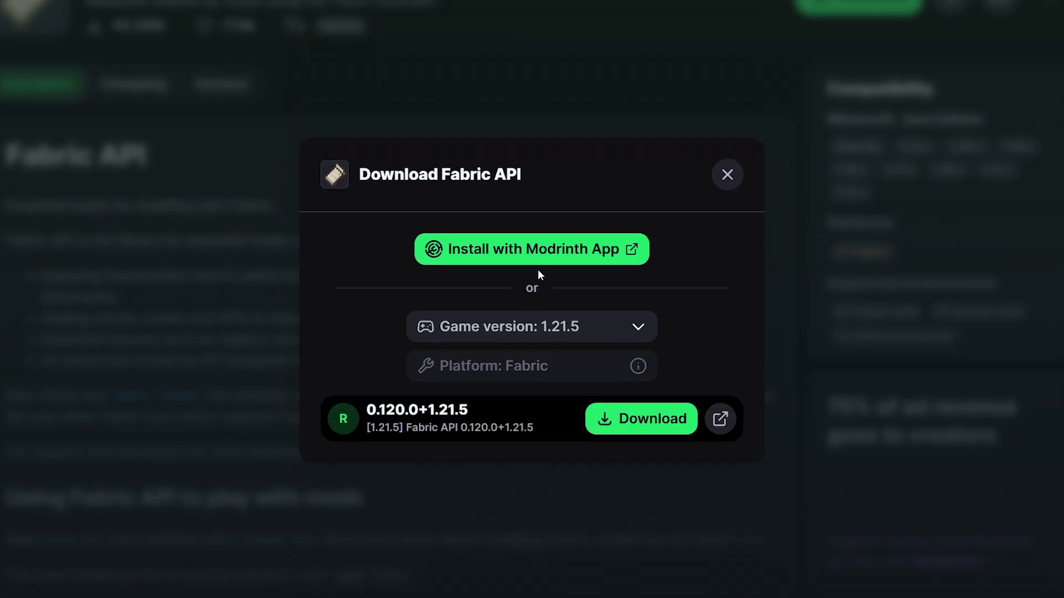
left_click(636, 421)
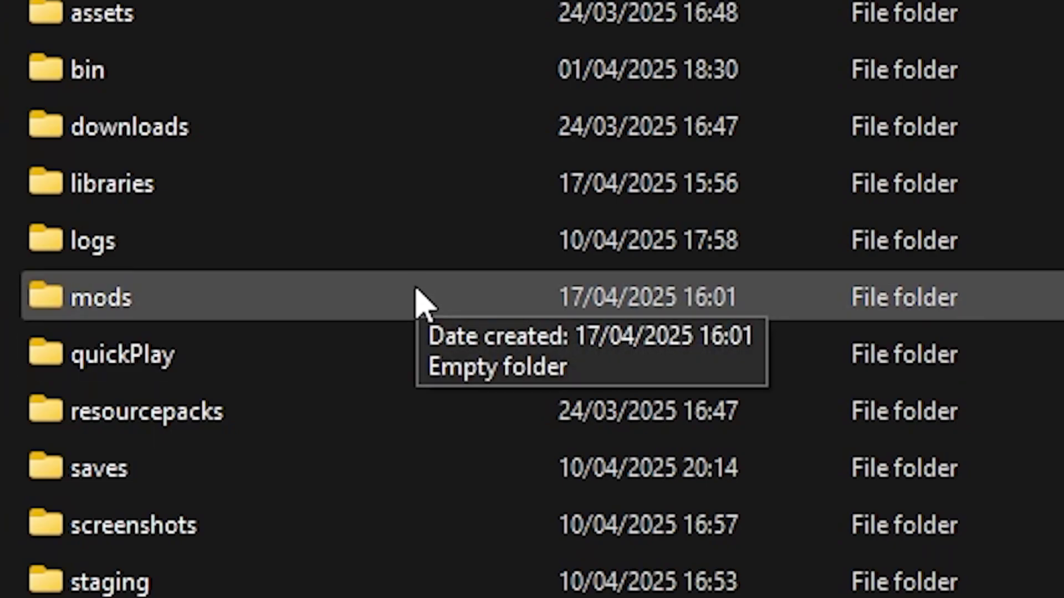
Paste fabric-api-0.120.0+1.21.5.jar into the .minecraft mods folder
double_click(415, 299)
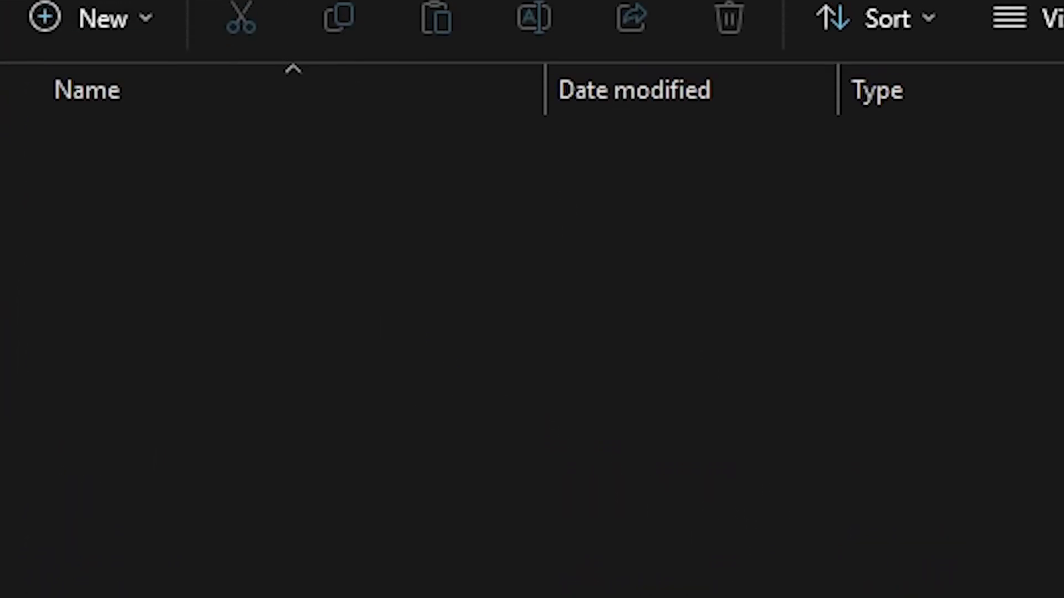
key("ctrl+v")
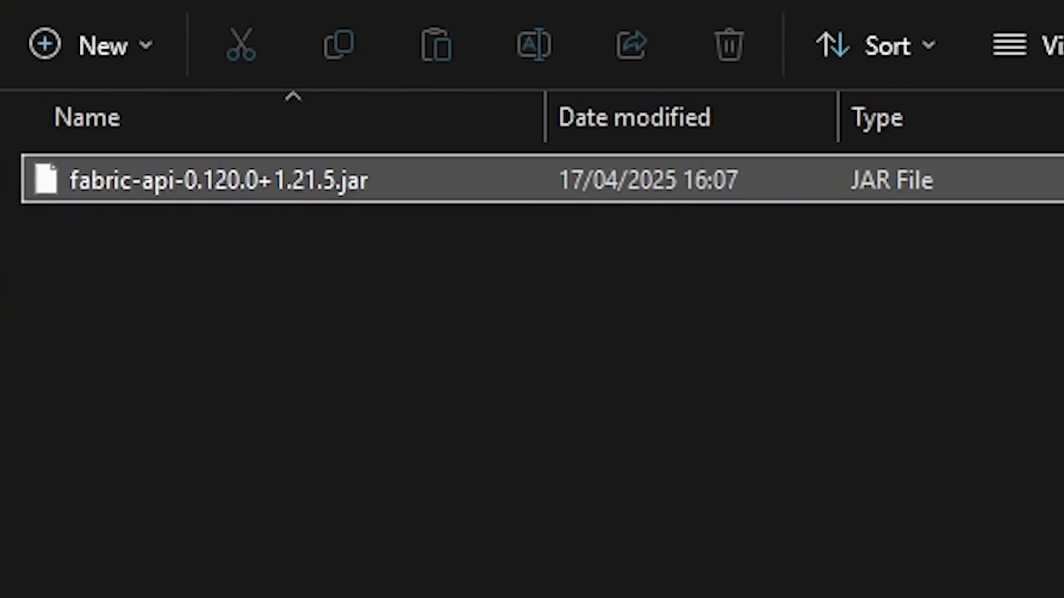
key("Escape")
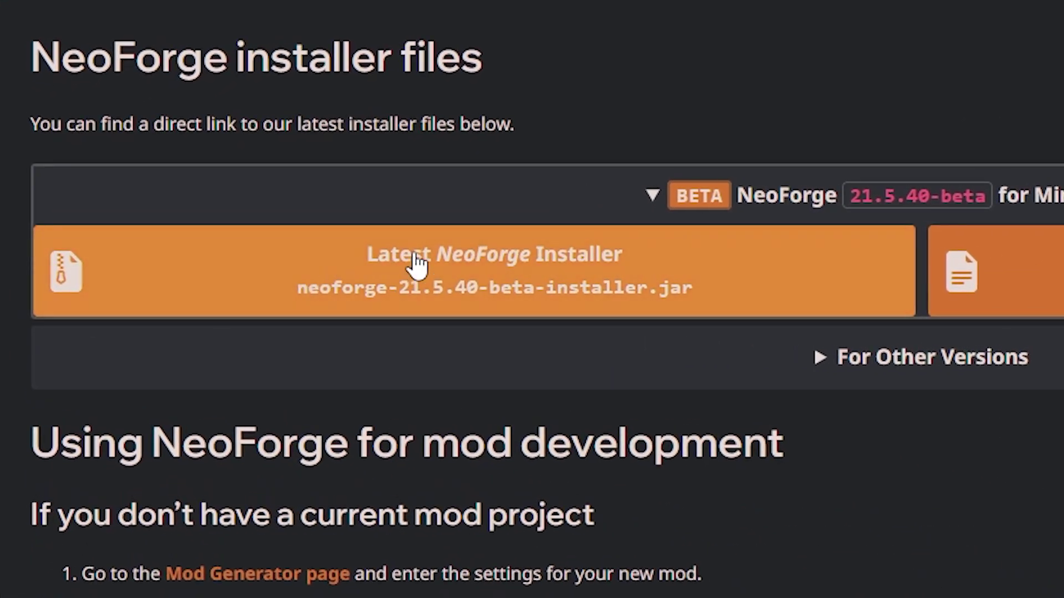
Download the latest NeoForge installer, neoforge-21.5.40-beta-installer.jar
left_click(415, 278)
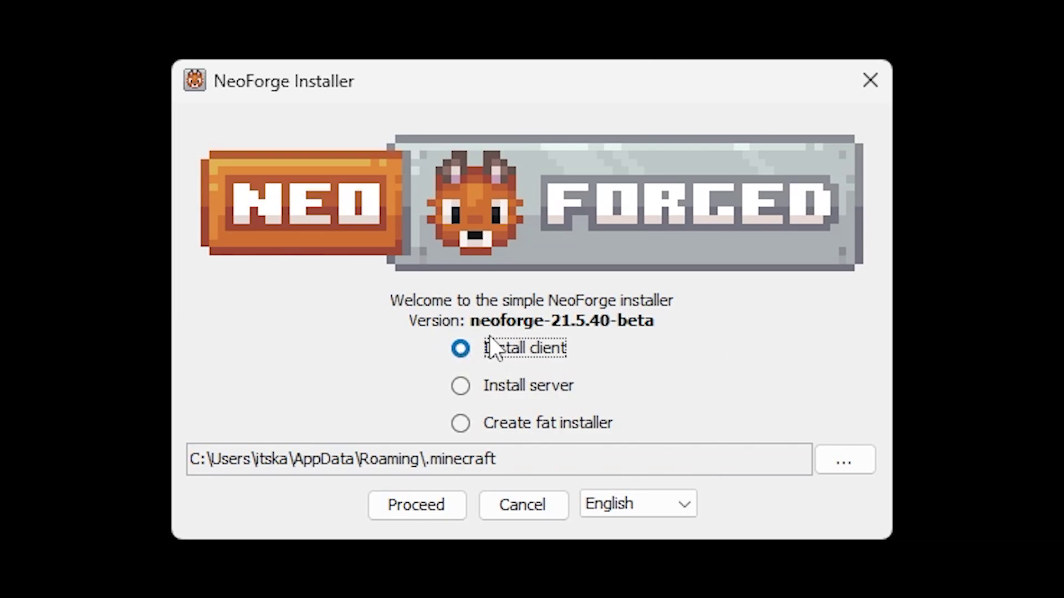
Install the NeoForge 21.5.40-beta client into the default .minecraft folder
left_click(424, 505)
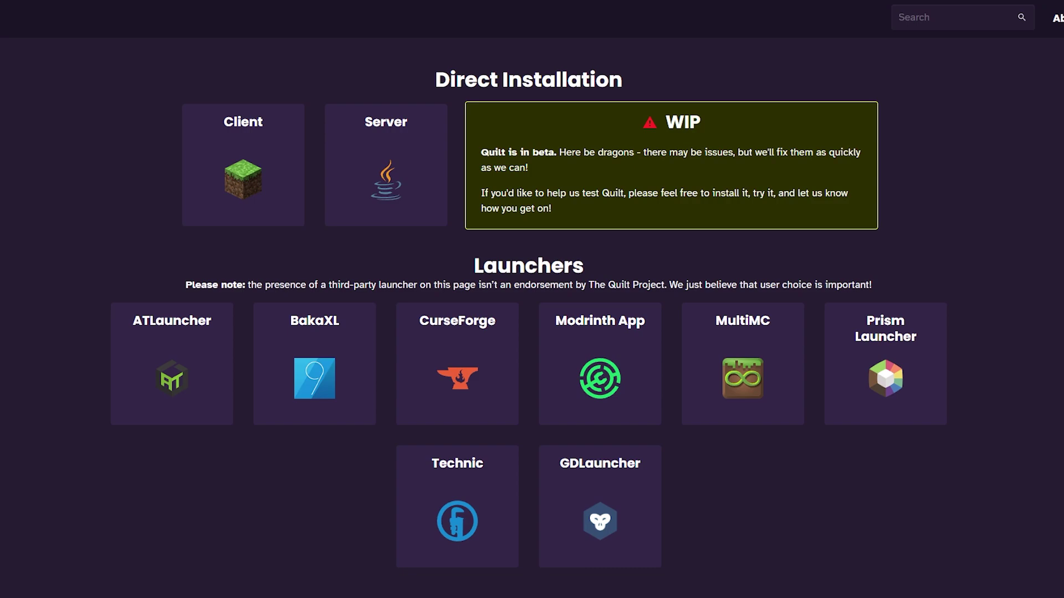
Open Quilt's Client installation instructions and download the Windows installer 0.12.1 (.exe)
left_click_drag(400, 73, 655, 85)
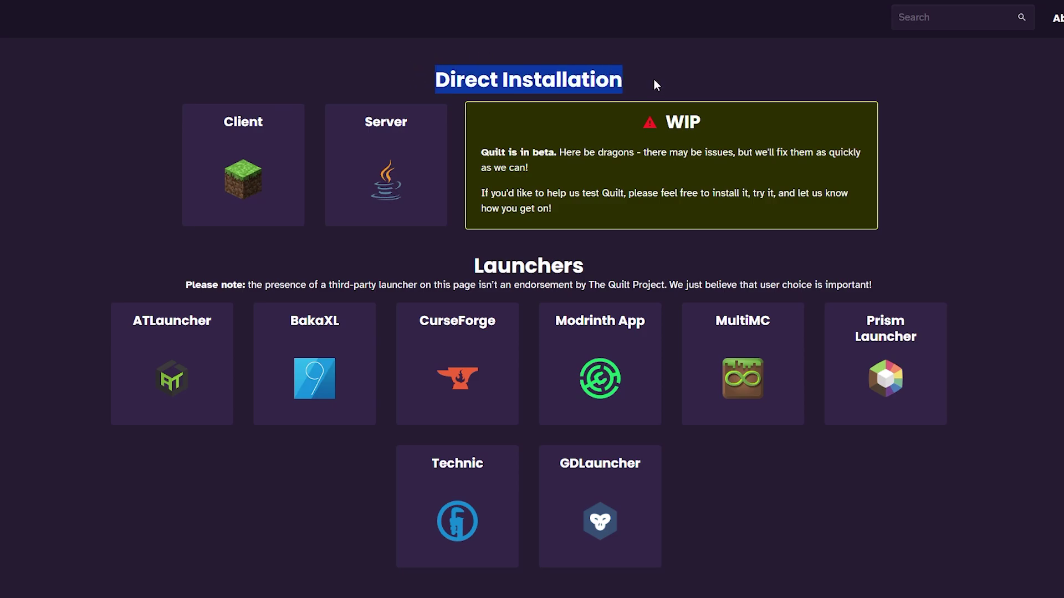
left_click(656, 85)
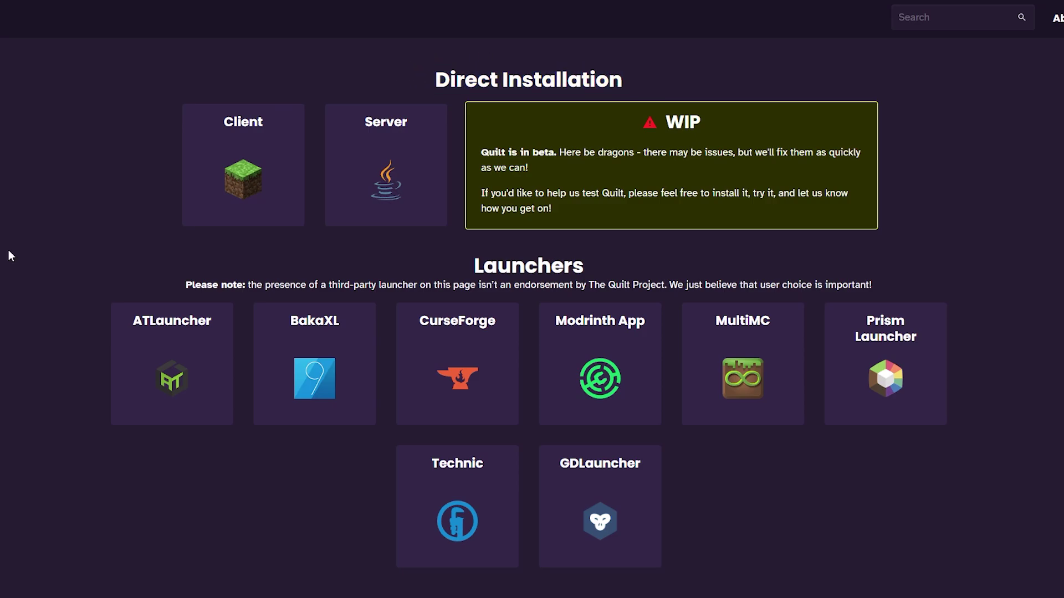
left_click(239, 158)
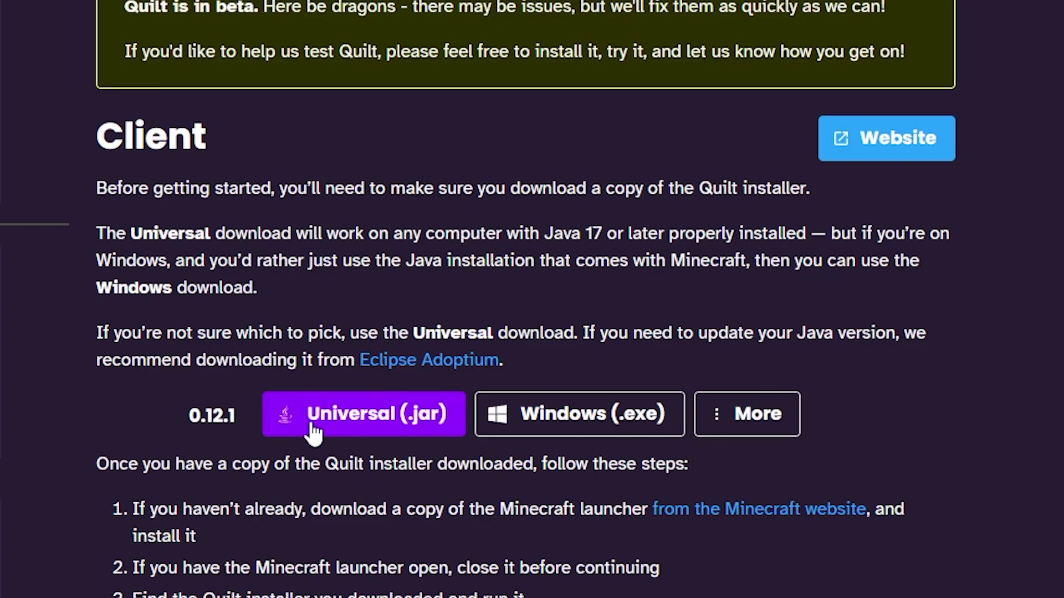
left_click(579, 427)
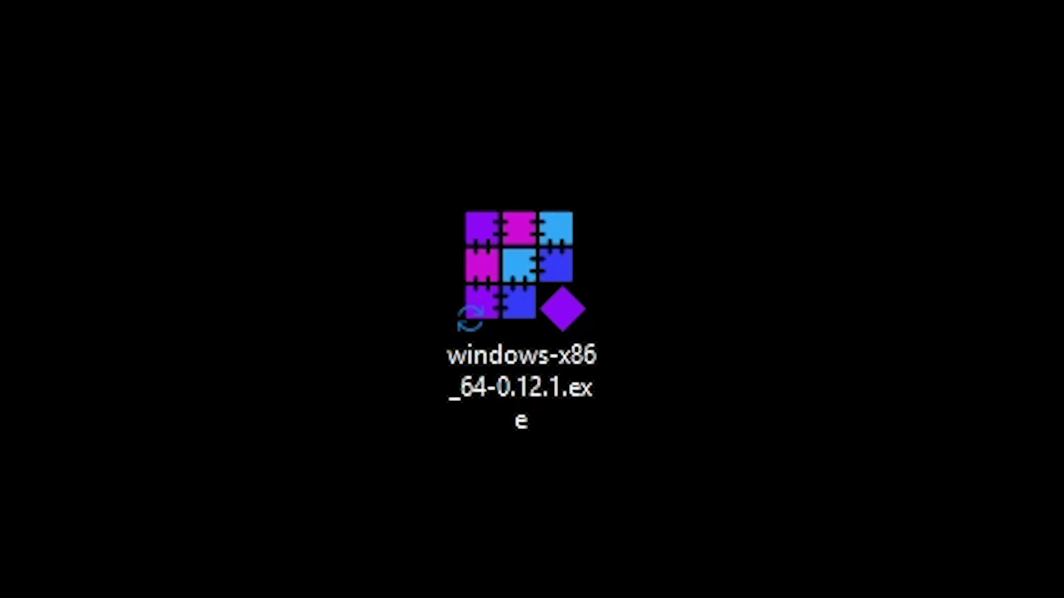
Run the Quilt installer and install loader 0.28.1 for Minecraft 1.21.5 with a generated profile
double_click(511, 292)
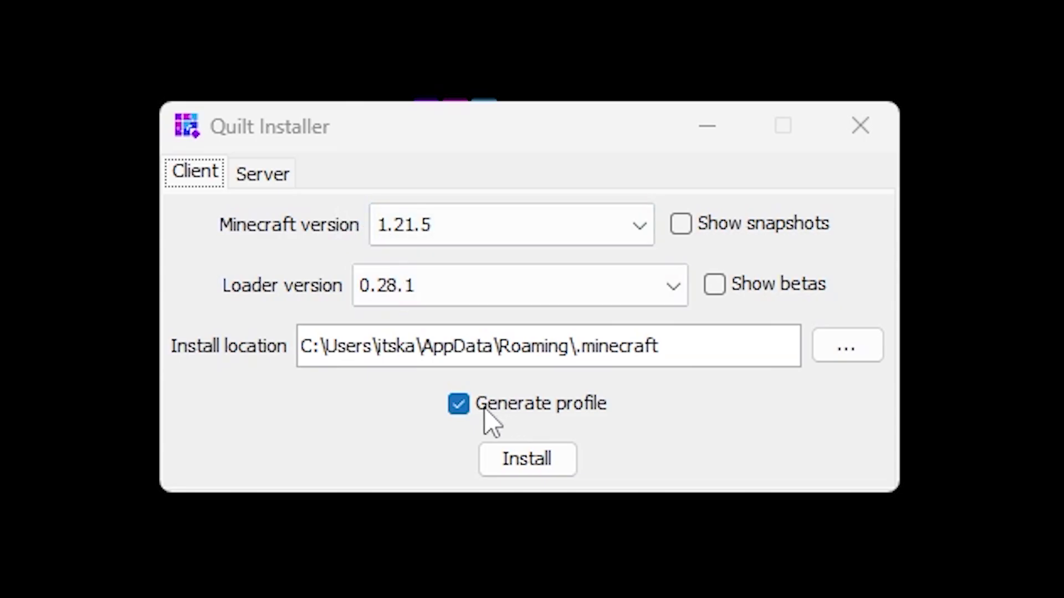
left_click(527, 464)
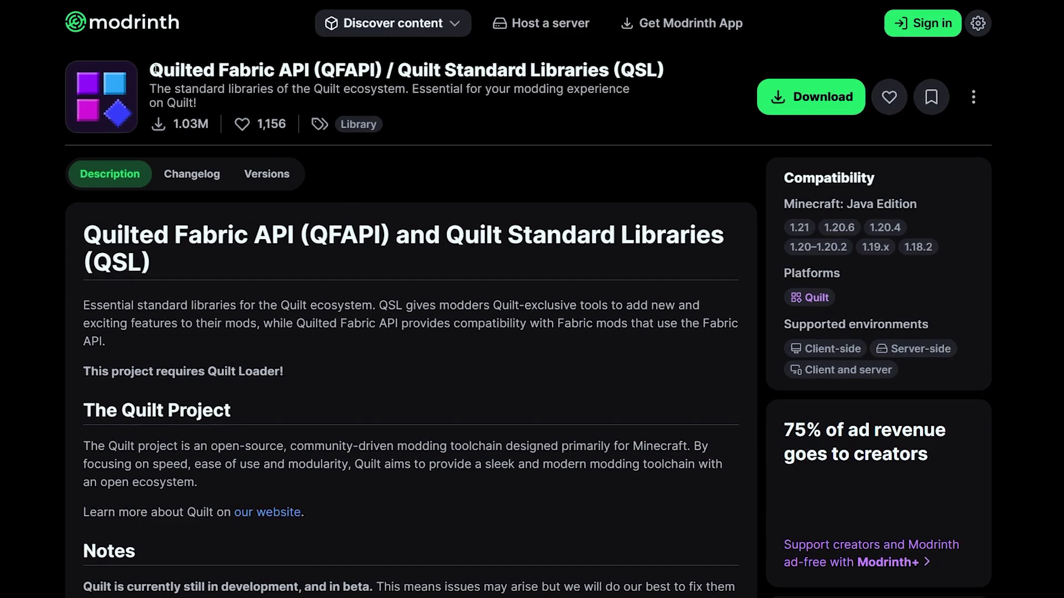
Download QFAPI/QSL version 11.0.0-alpha.3+0.102.0-1.21 from the Modrinth download popup
left_click_drag(154, 69, 309, 70)
double_click(420, 69)
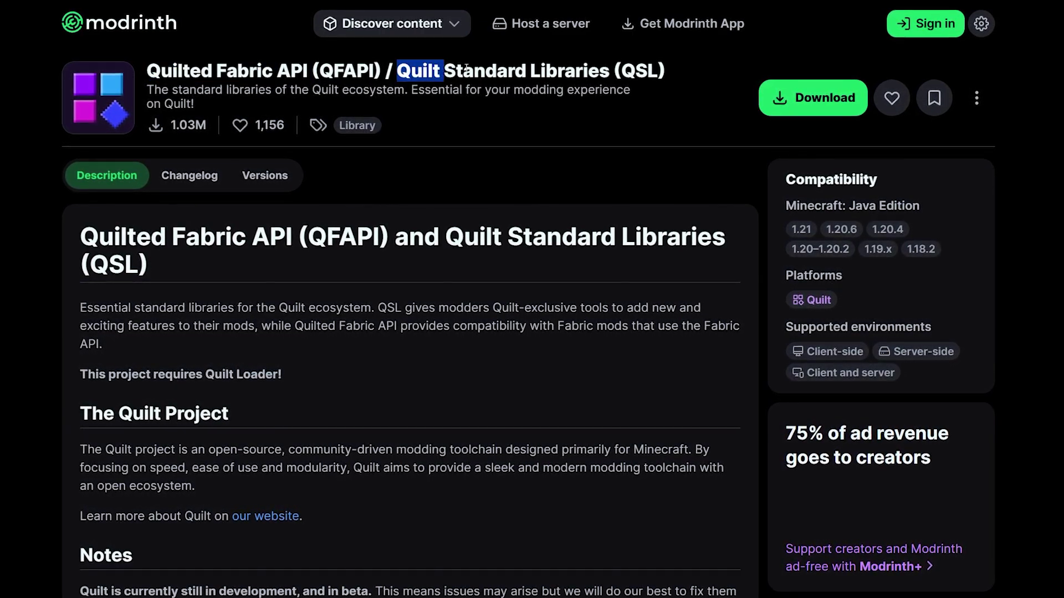
left_click_drag(465, 68, 607, 70)
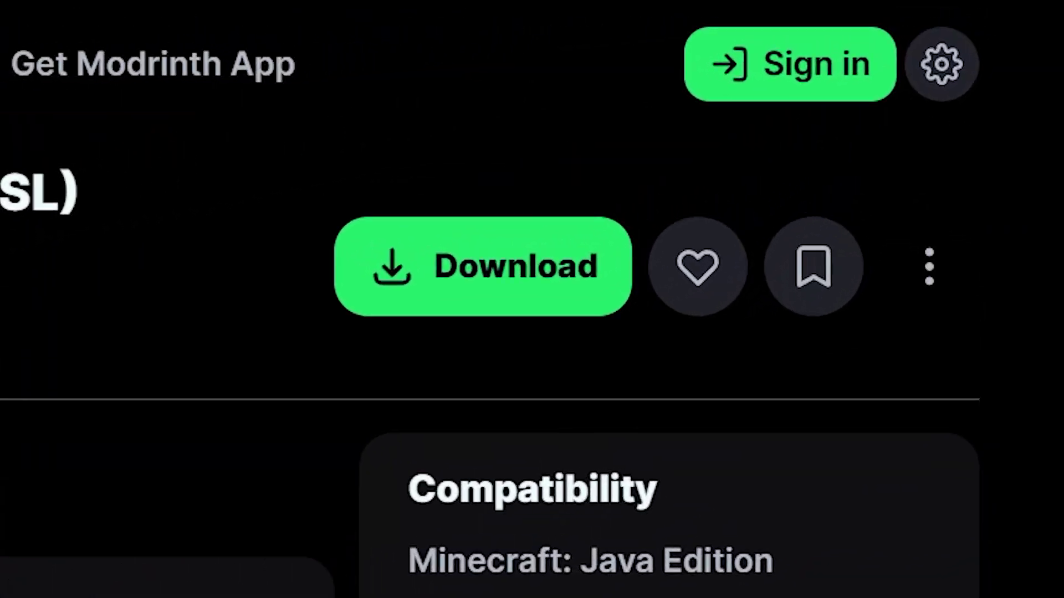
left_click(482, 267)
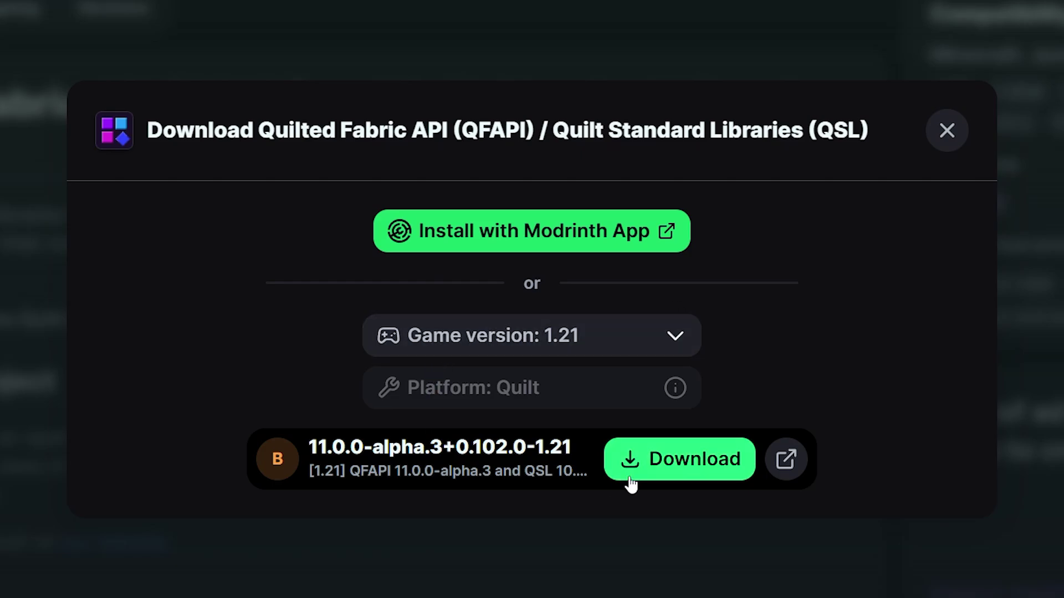
left_click(650, 471)
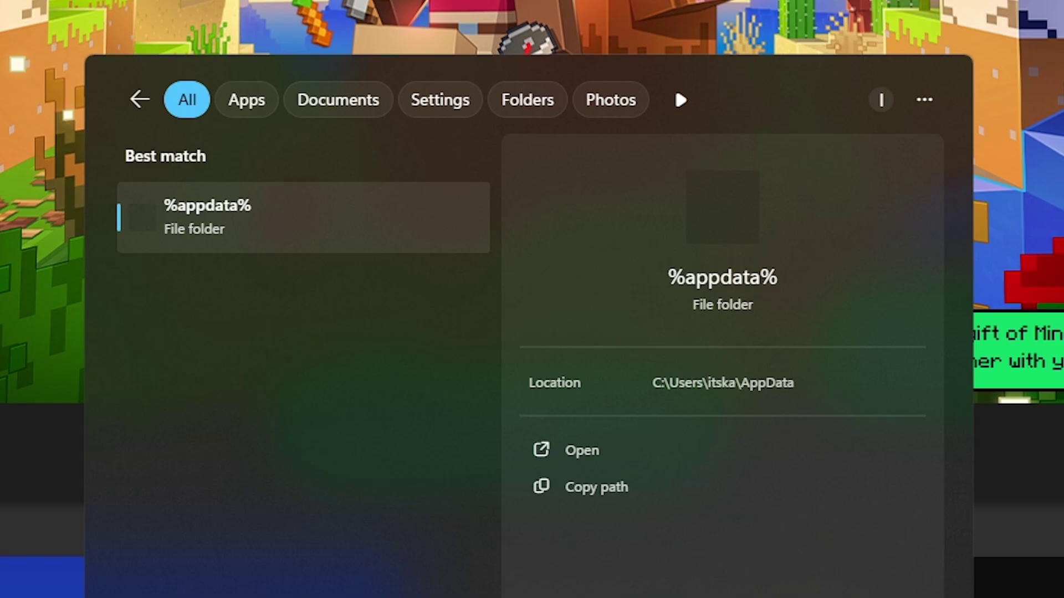
Paste the quilted-fabric-api jar into %appdata%\.minecraft\mods
key("Return")
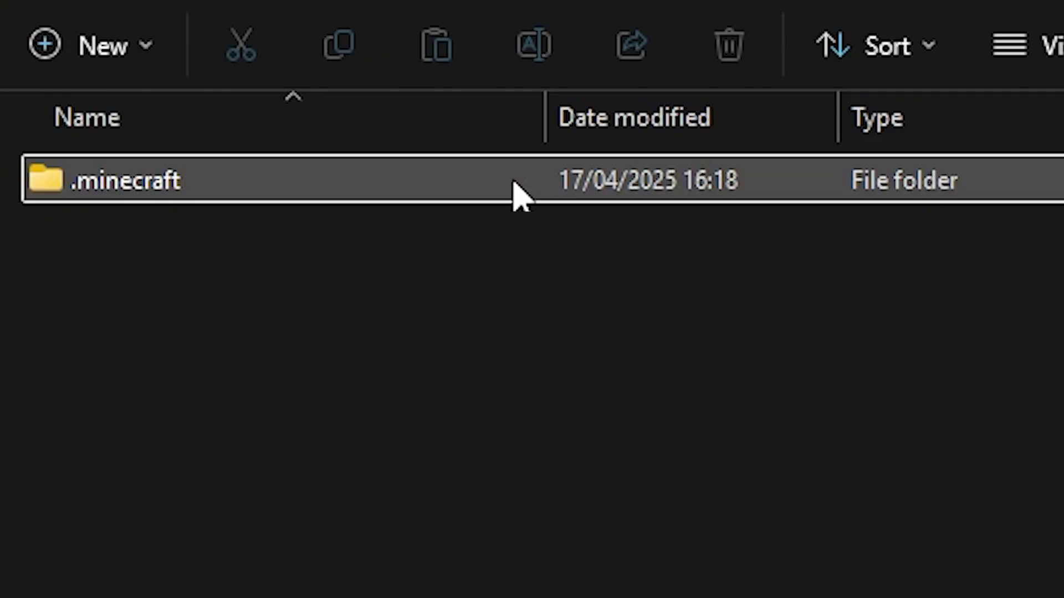
double_click(331, 190)
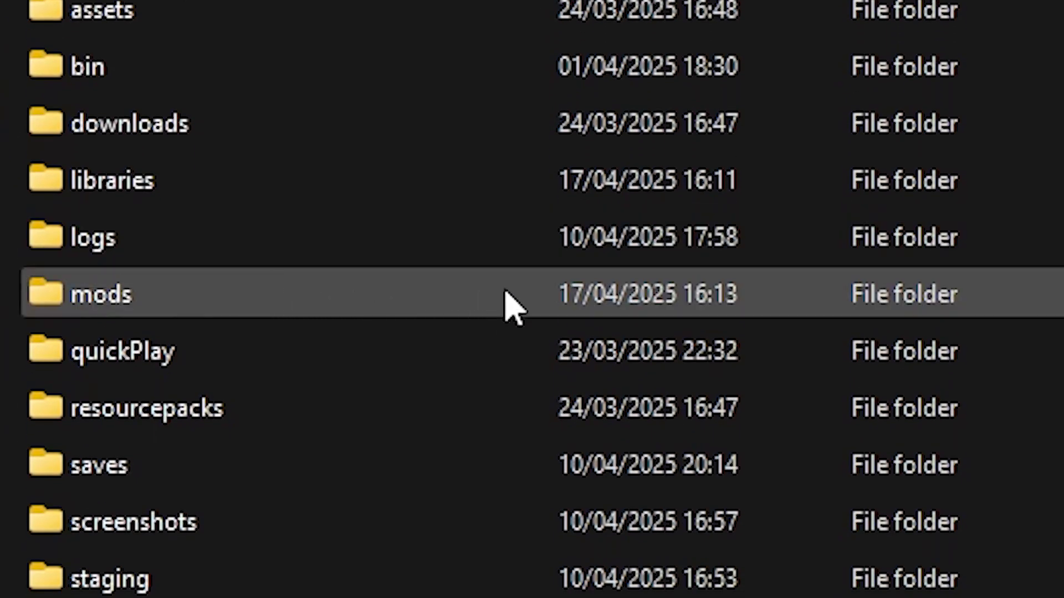
double_click(982, 296)
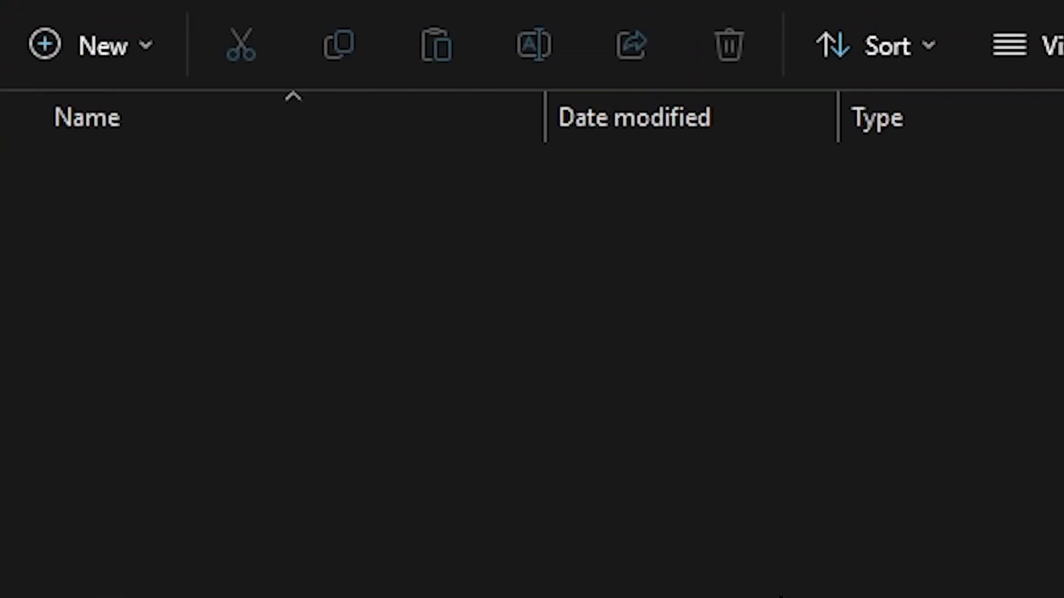
key("ctrl+v")
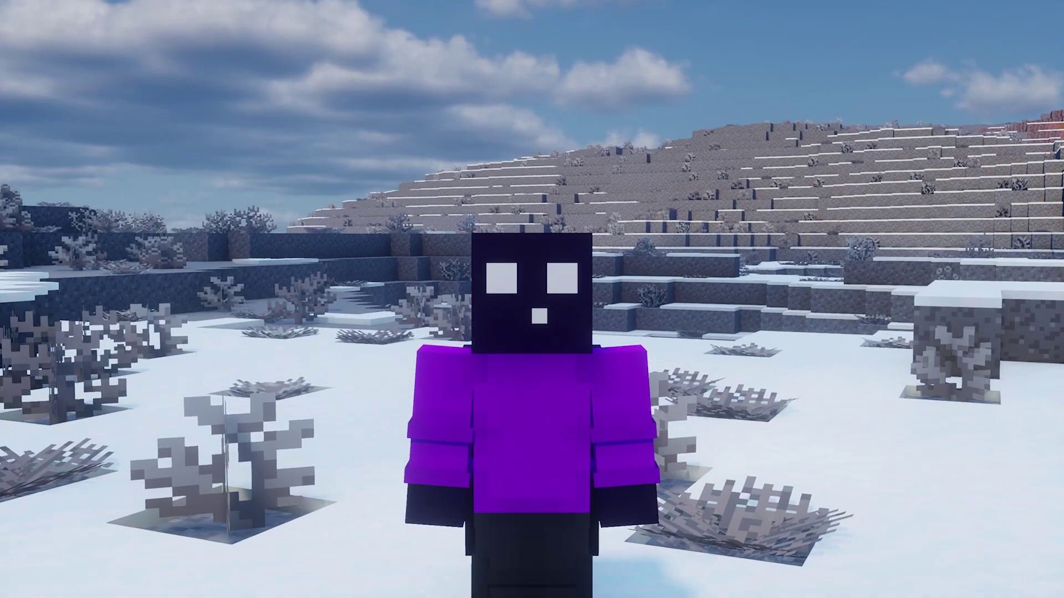
Open the resource pack folder from Minecraft's Options, go up to .minecraft and select mods
key("Escape")
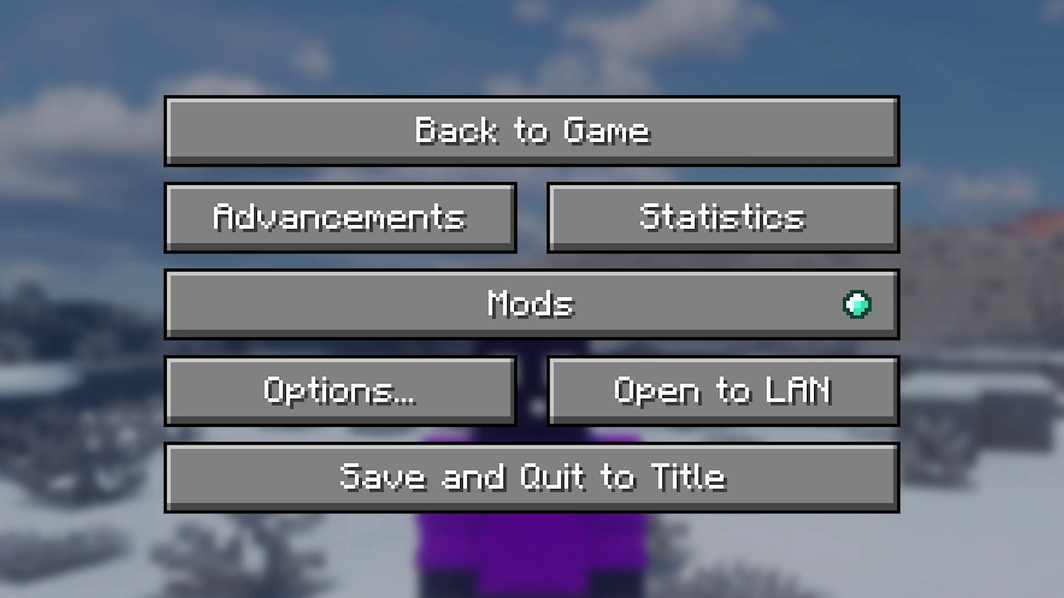
left_click(332, 395)
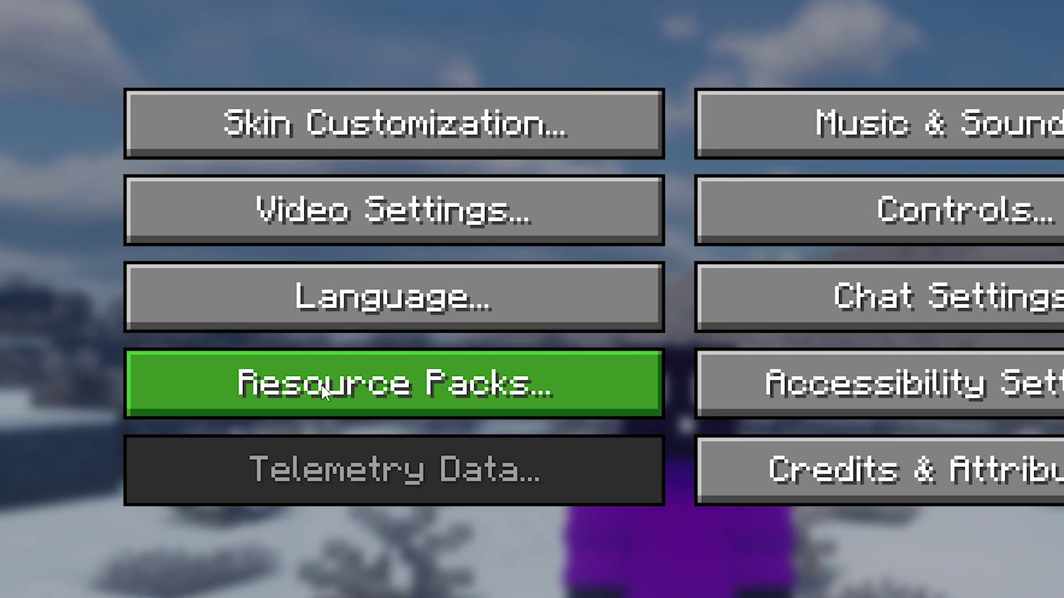
left_click(271, 388)
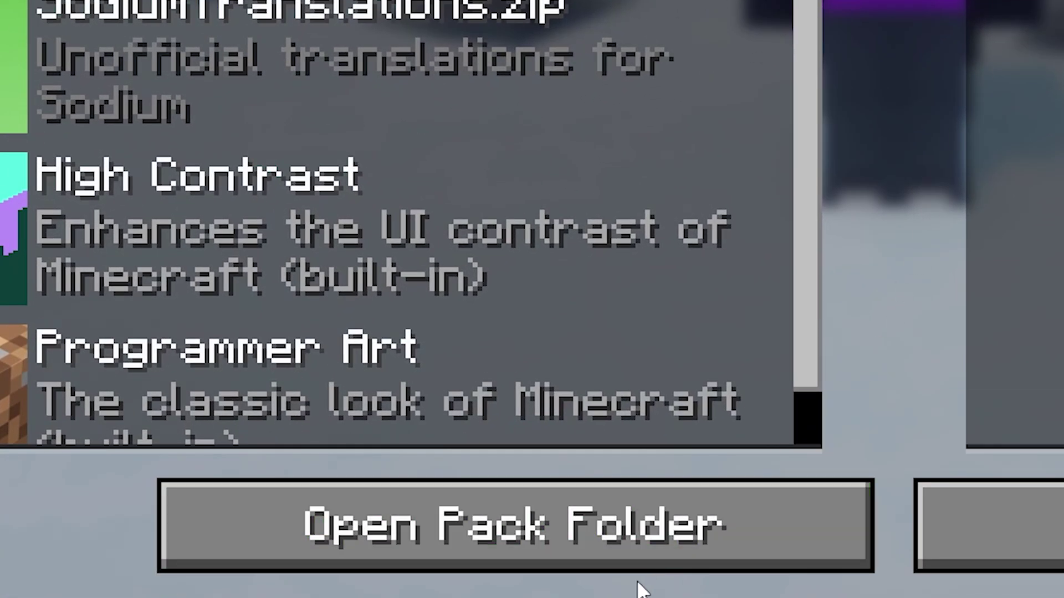
left_click(589, 533)
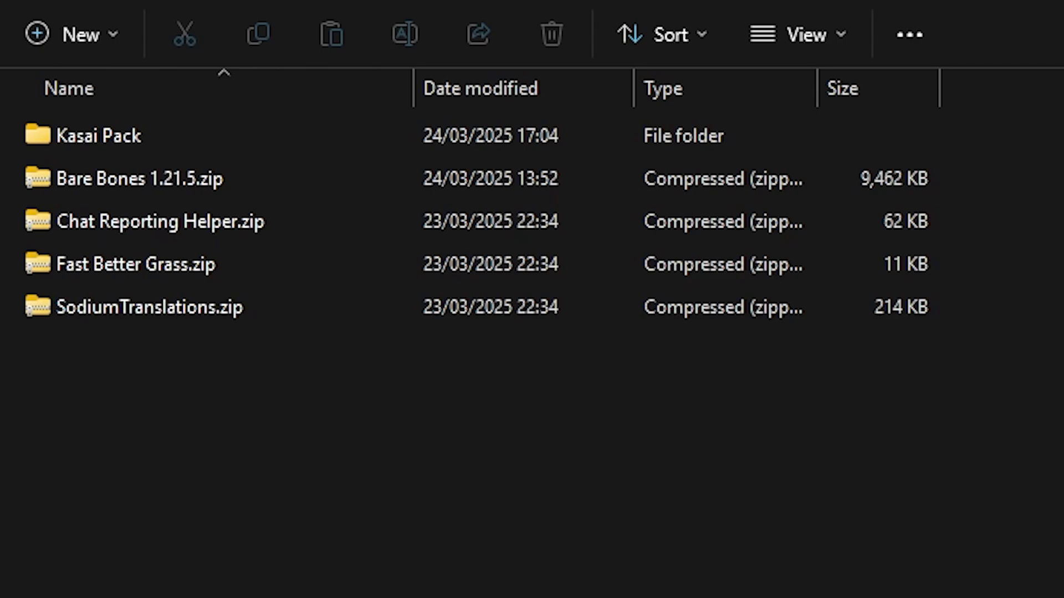
key("alt+Up")
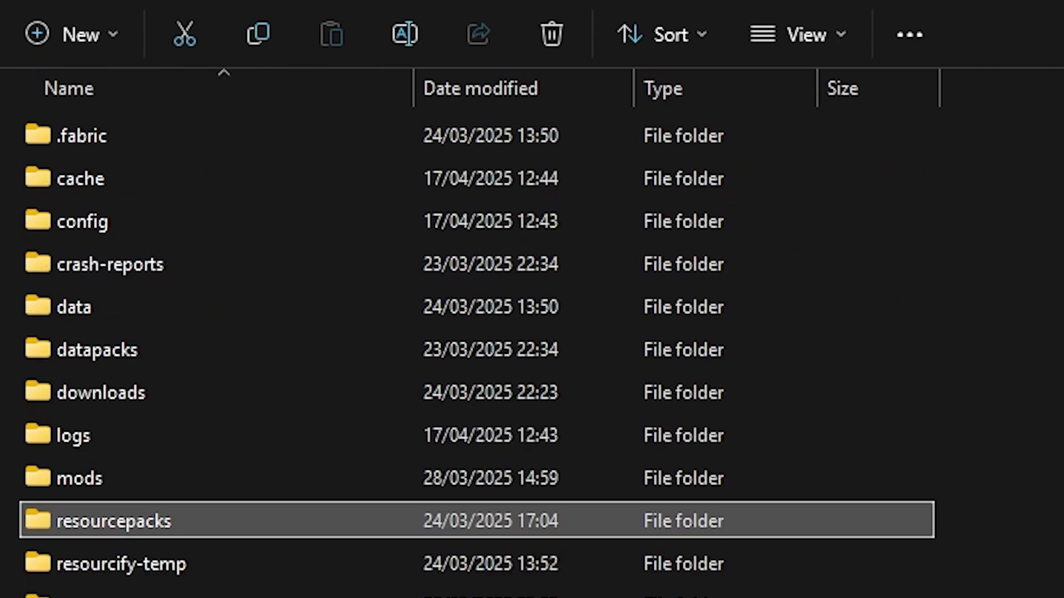
left_click(325, 492)
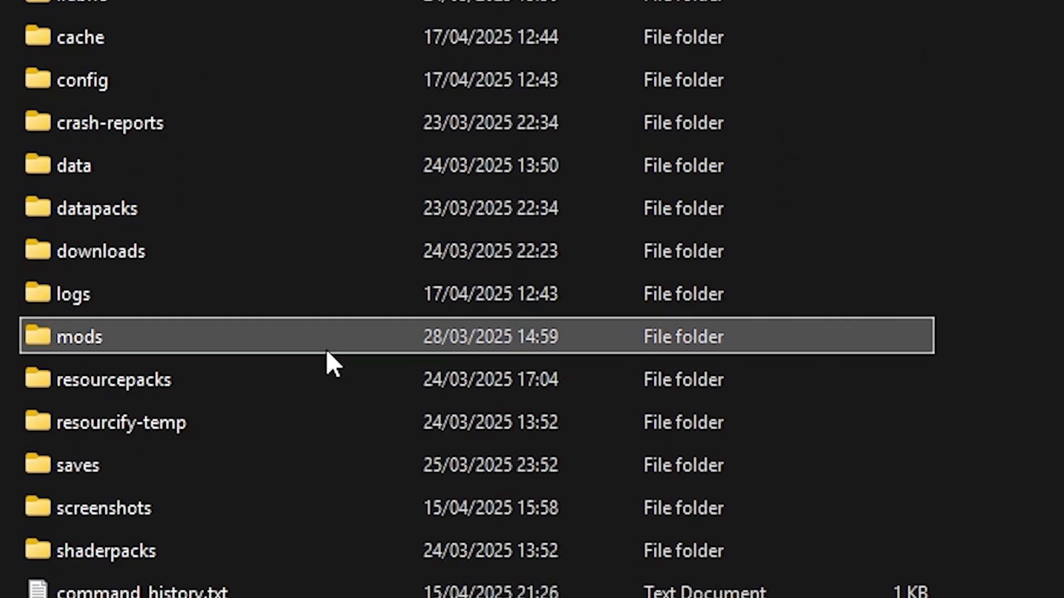